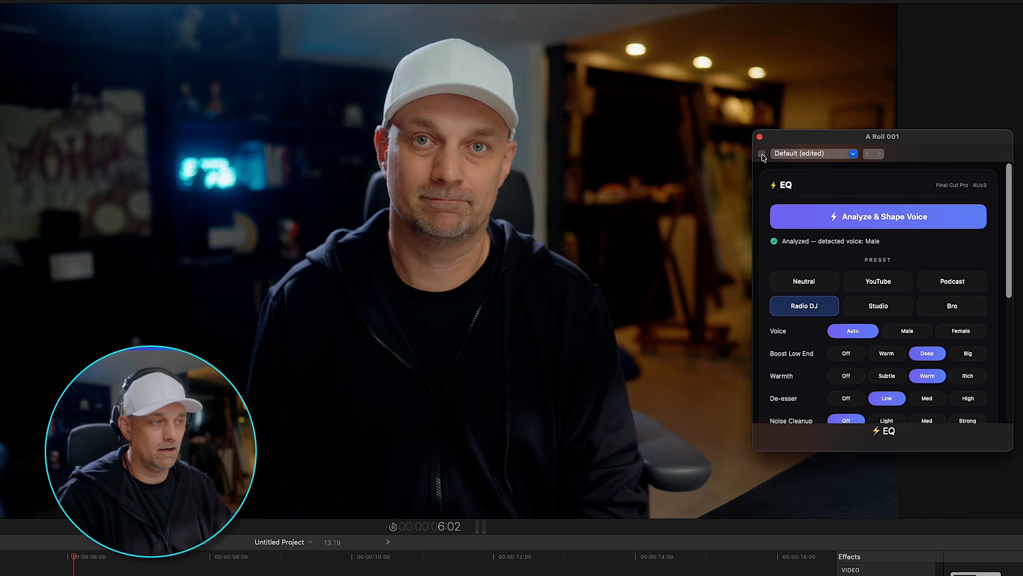
Toggle the EQ effect on the A Roll 001 clip to compare the sound.
{"action": "left_click", "coordinate": [762, 153]}
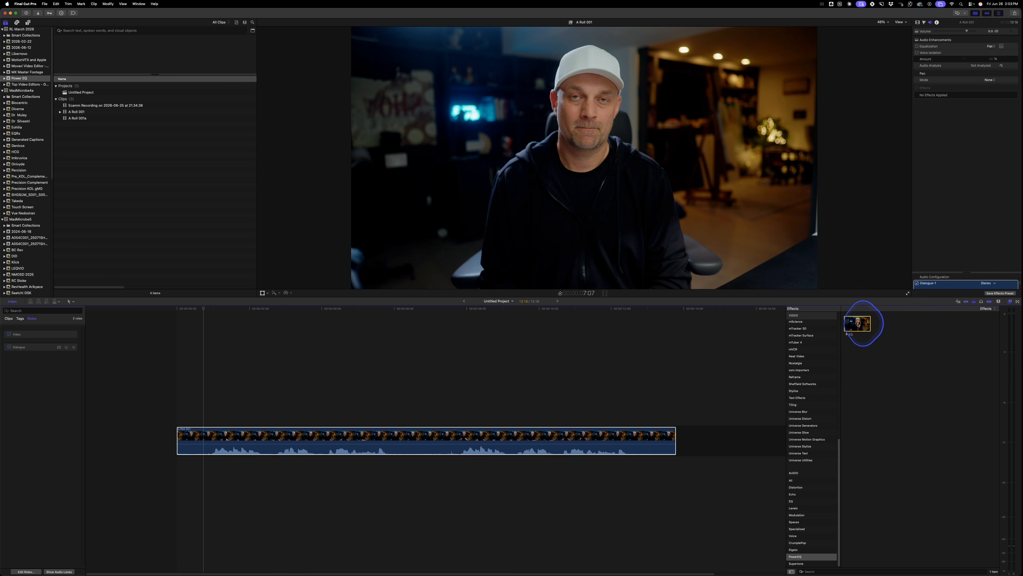
Run Analyze & Shape Voice on the A Roll 001 clip while playing back a few seconds of it.
{"action": "left_click_drag", "start_coordinate": [858, 324], "coordinate": [512, 434]}
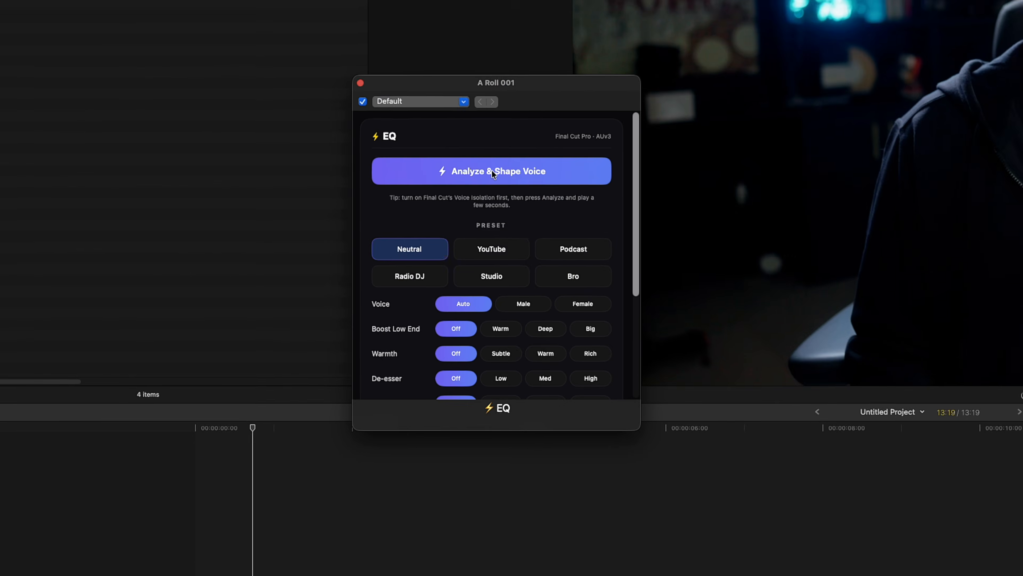
{"action": "left_click", "coordinate": [499, 170]}
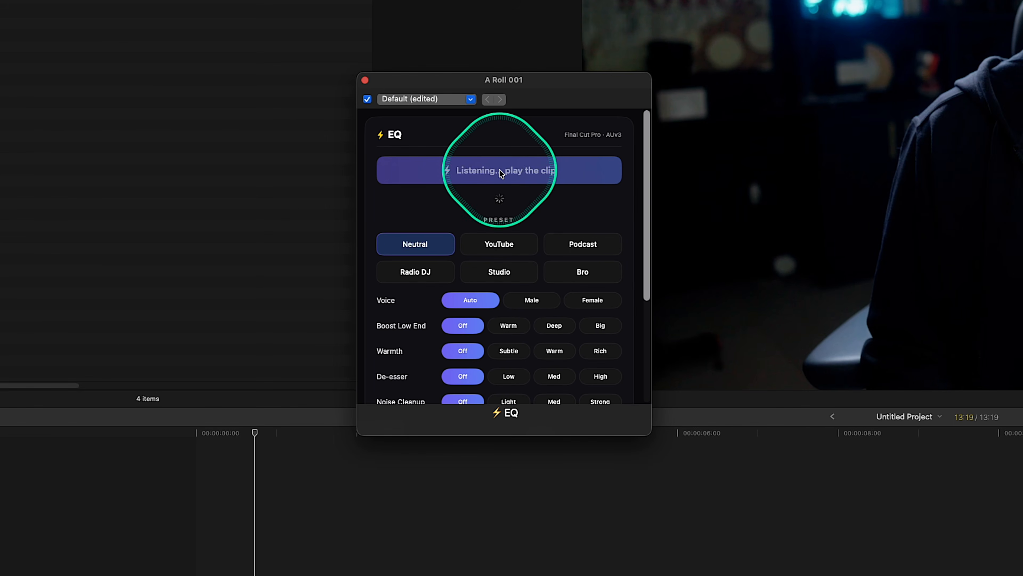
{"action": "key", "text": "space"}
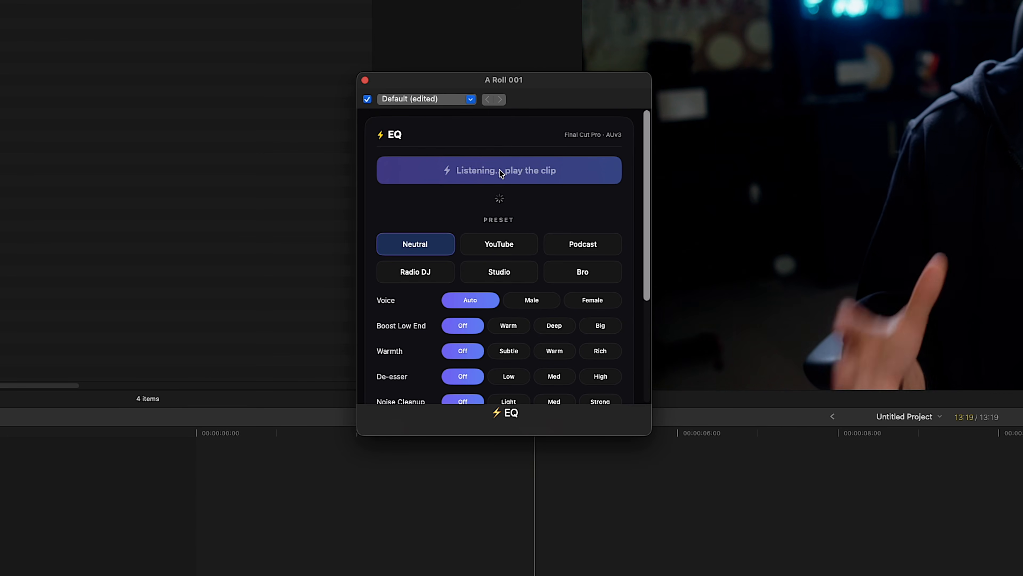
{"action": "key", "text": "space"}
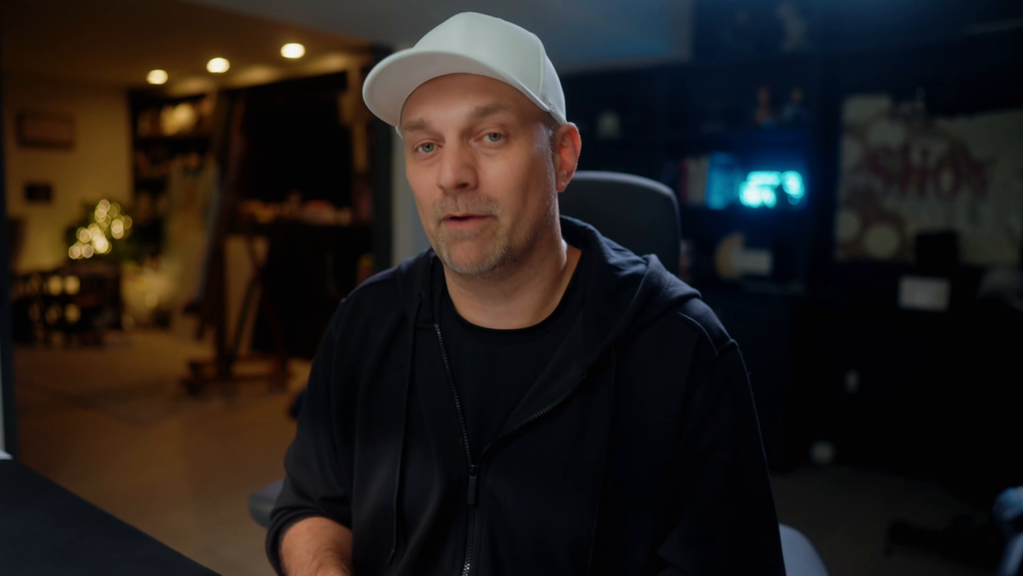
Look through the EQ plug-in's presets, voice settings and Advanced sliders.
{"action": "left_click", "coordinate": [292, 267]}
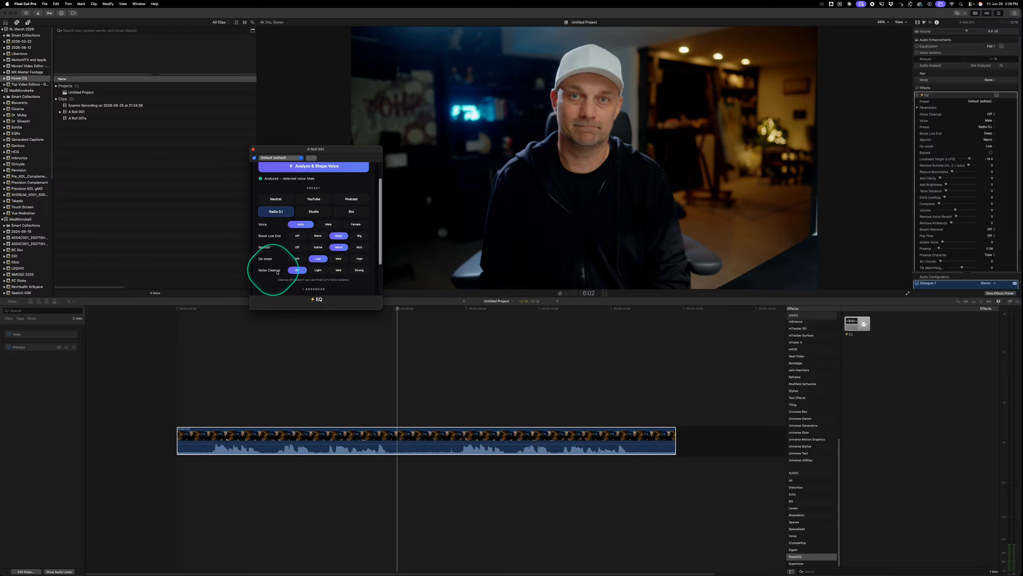
{"action": "scroll", "coordinate": [440, 343], "scroll_direction": "down", "scroll_amount": 3}
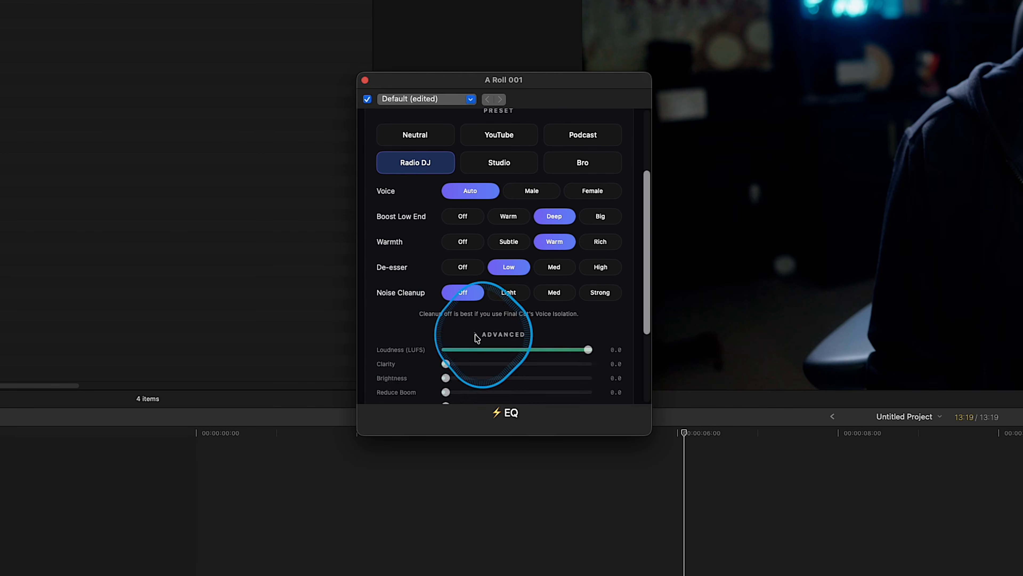
{"action": "scroll", "coordinate": [401, 326], "scroll_direction": "down", "scroll_amount": 4}
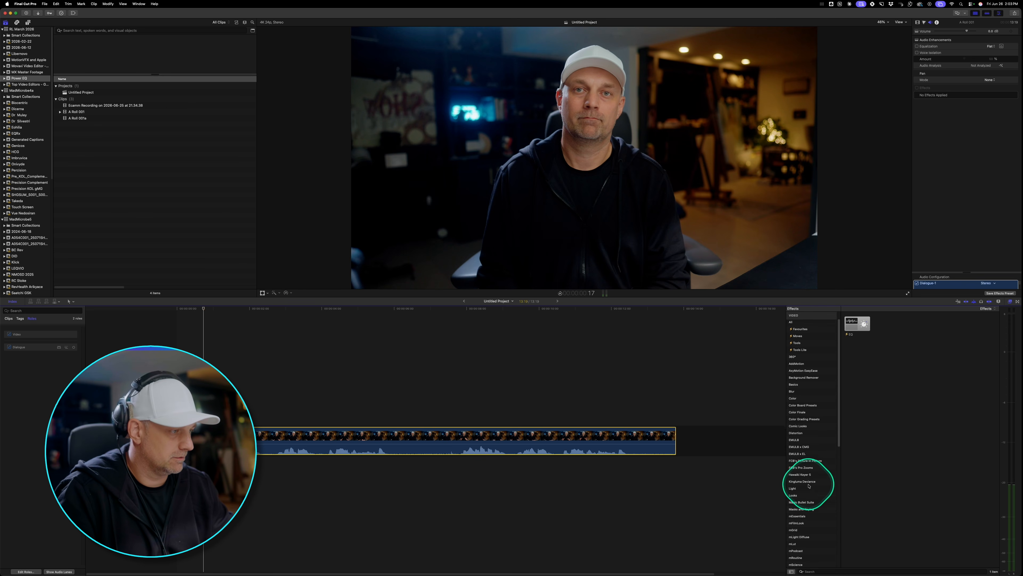
Apply the EQ effect from the PowerEQ audio category to the A Roll 001 clip in the timeline.
{"action": "scroll", "coordinate": [809, 486], "scroll_direction": "down", "scroll_amount": 10}
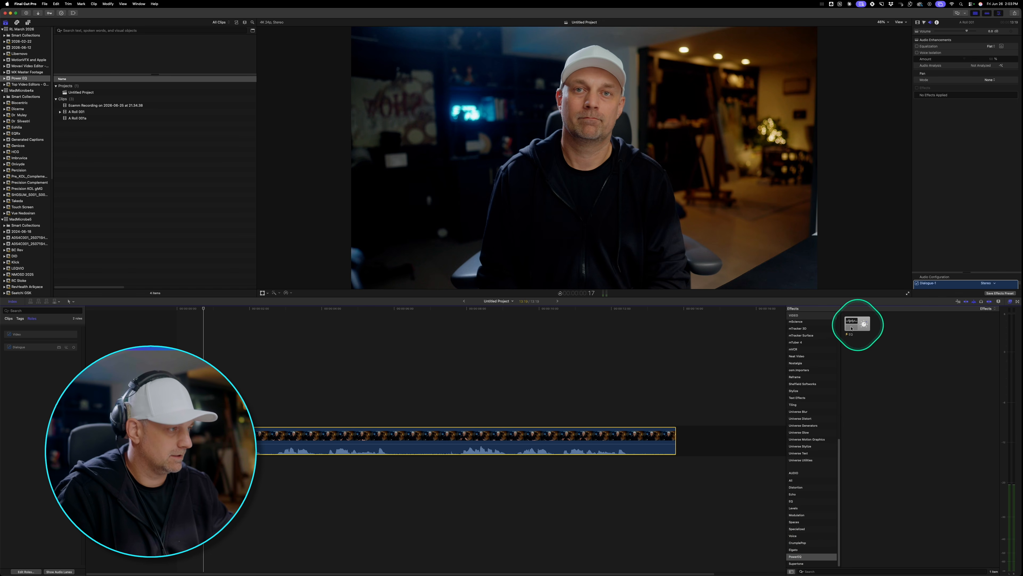
{"action": "left_click", "coordinate": [857, 325]}
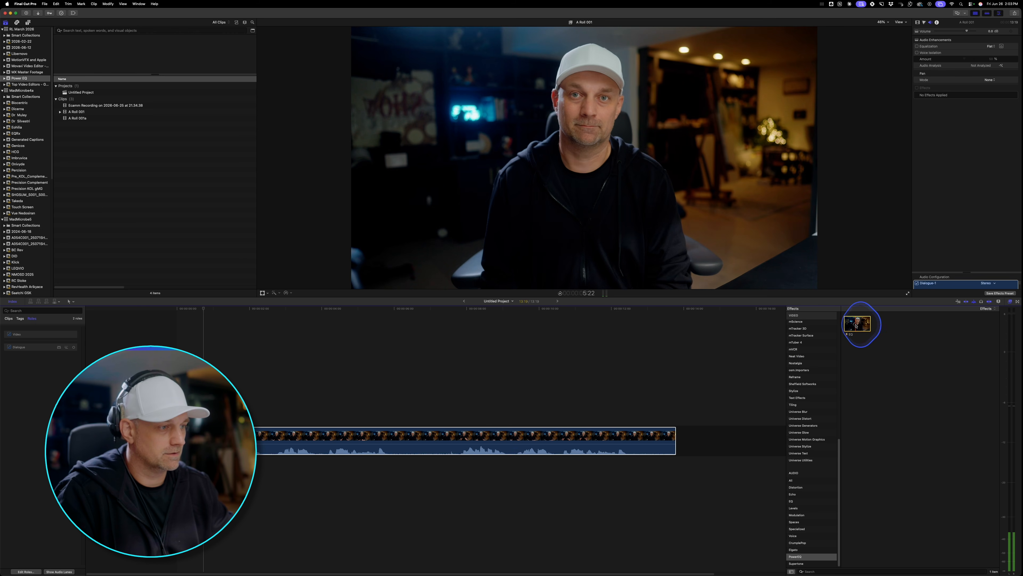
{"action": "double_click", "coordinate": [857, 323]}
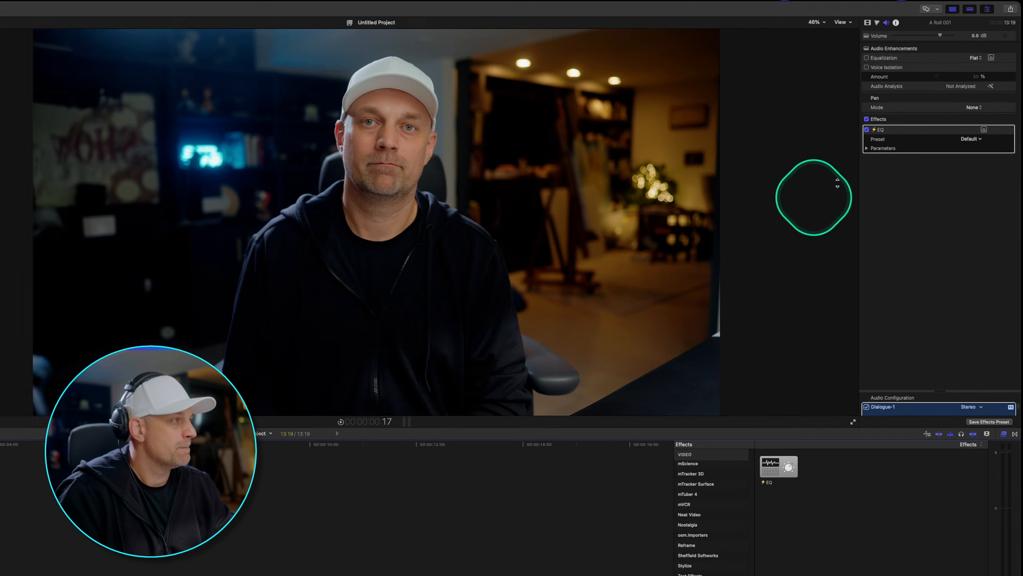
Expand the EQ effect's parameters, open its plug-in window and move it clear of the timeline clip.
{"action": "left_click", "coordinate": [878, 148]}
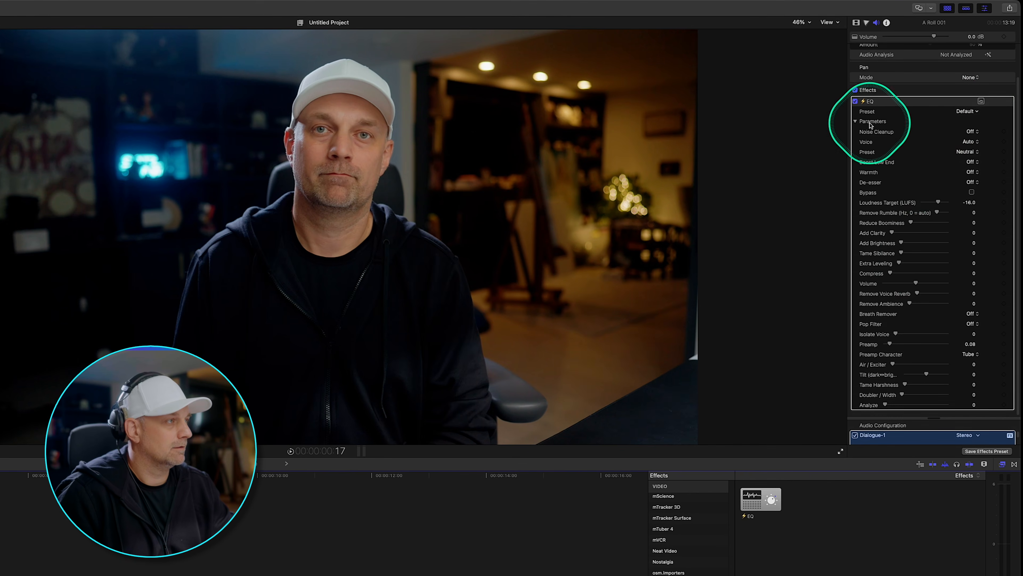
{"action": "left_click", "coordinate": [981, 102]}
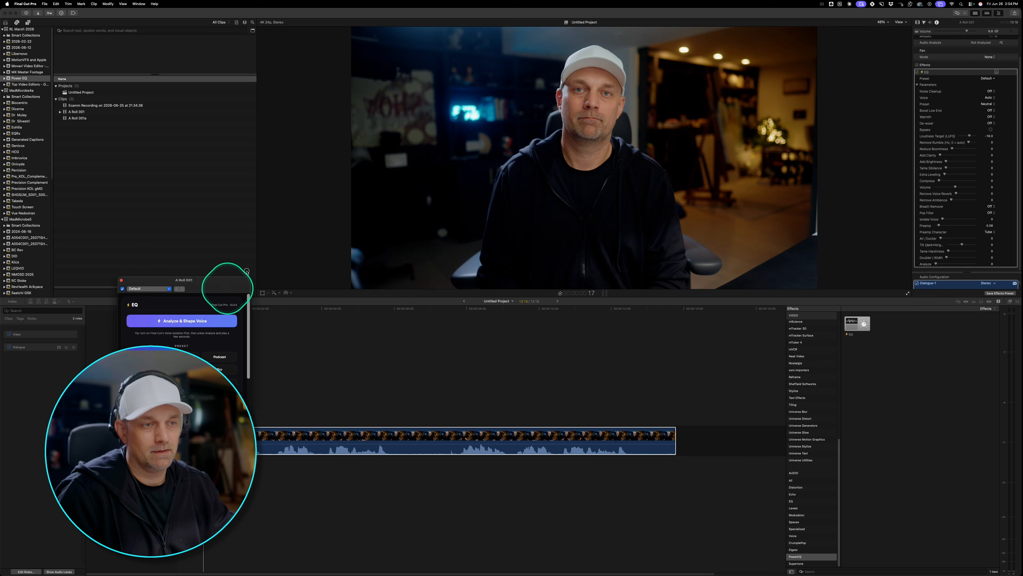
{"action": "left_click_drag", "start_coordinate": [228, 283], "coordinate": [360, 153]}
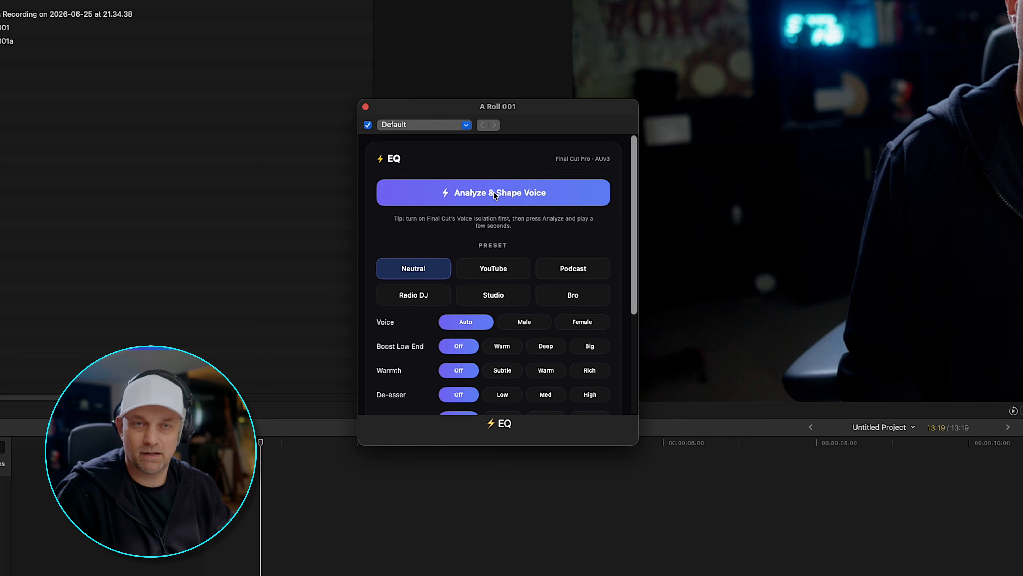
Analyze the clip's voice with Analyze & Shape Voice during playback.
{"action": "left_click", "coordinate": [494, 193]}
{"action": "key", "text": "space"}
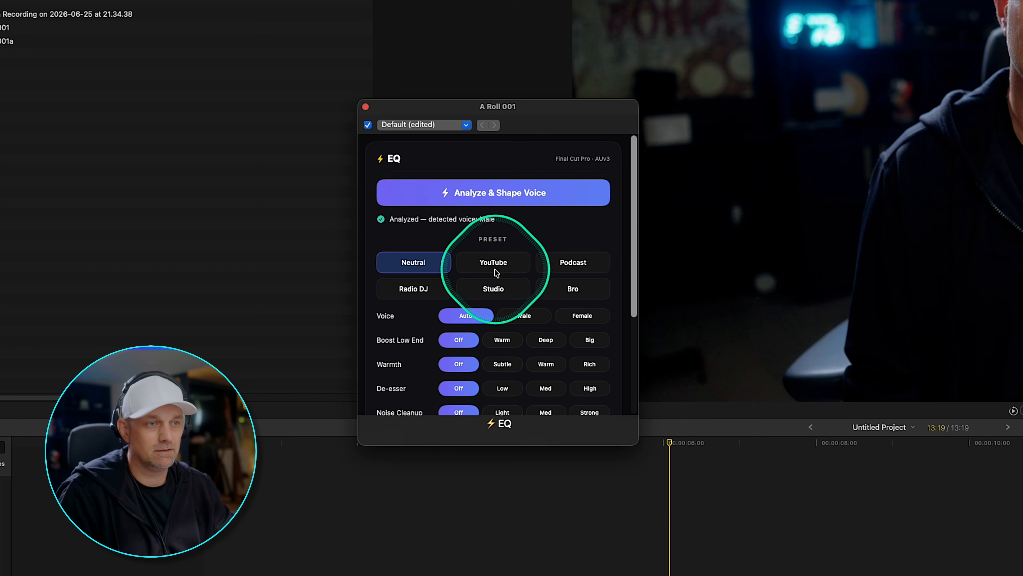
Choose the Radio DJ preset with Boost Low End set to Deep, Warmth to Warm and De-esser to Low.
{"action": "left_click", "coordinate": [412, 291]}
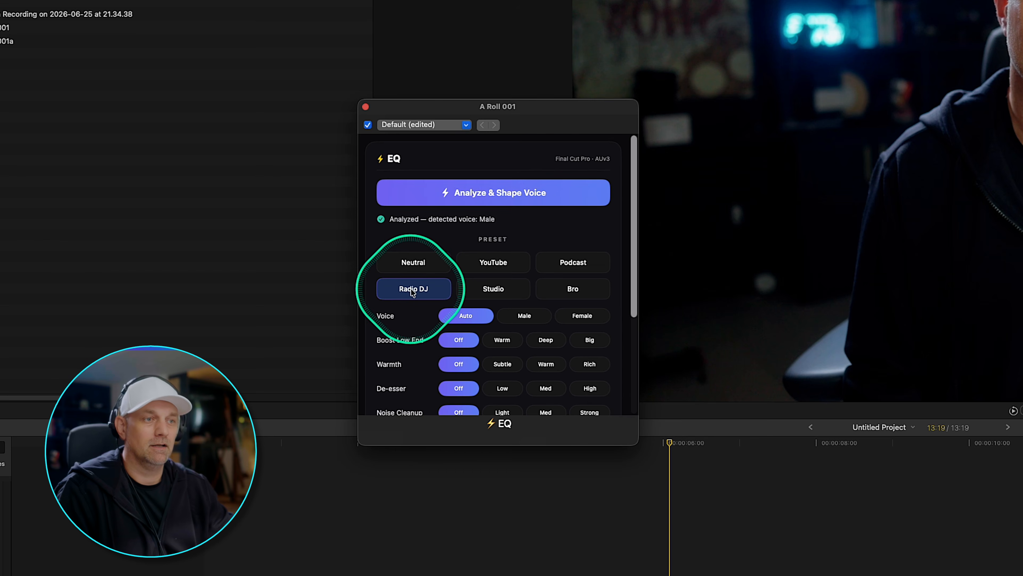
{"action": "left_click", "coordinate": [547, 341]}
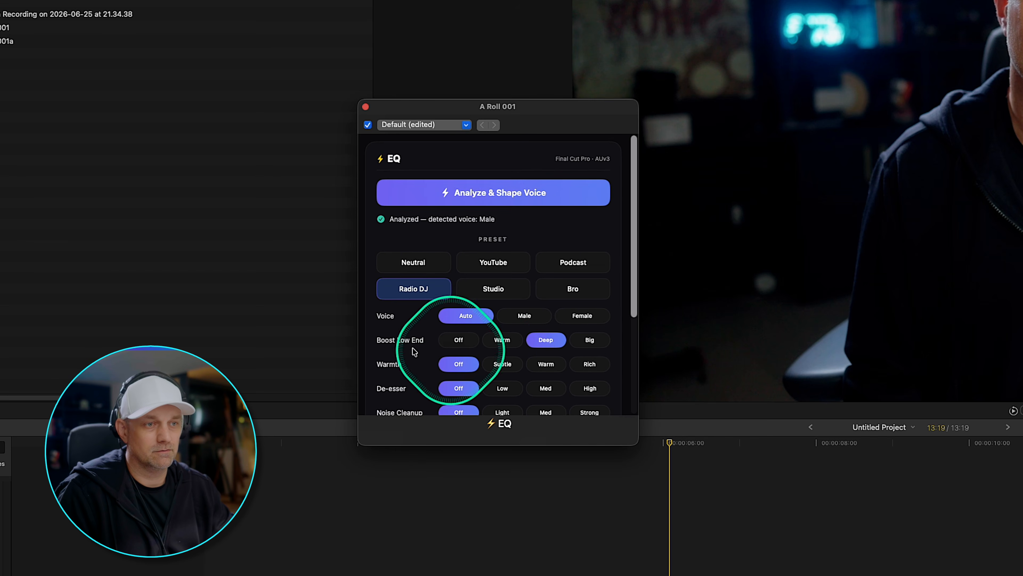
{"action": "left_click", "coordinate": [546, 364]}
{"action": "scroll", "coordinate": [536, 377], "scroll_direction": "down", "scroll_amount": 2}
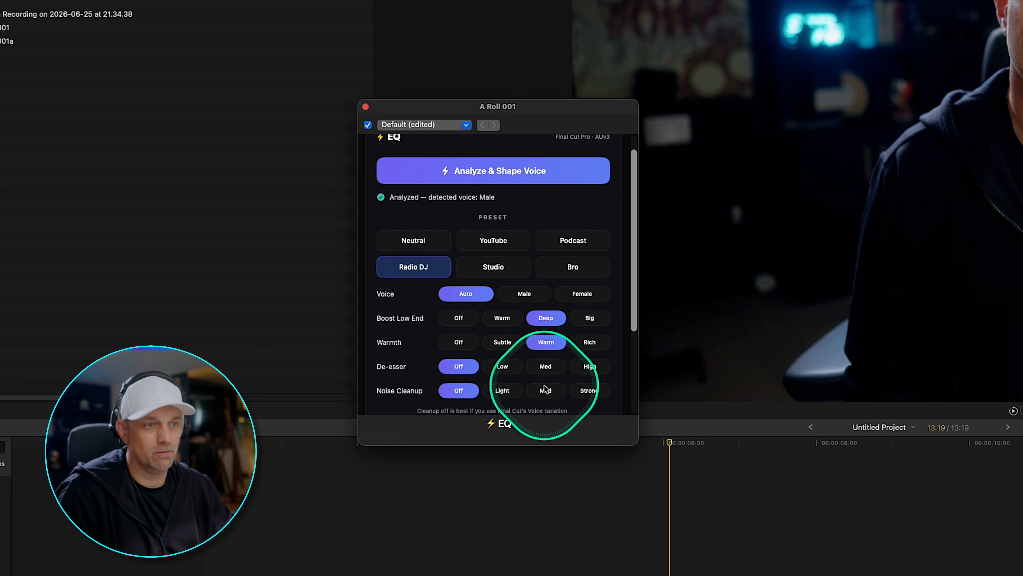
{"action": "left_click", "coordinate": [506, 368]}
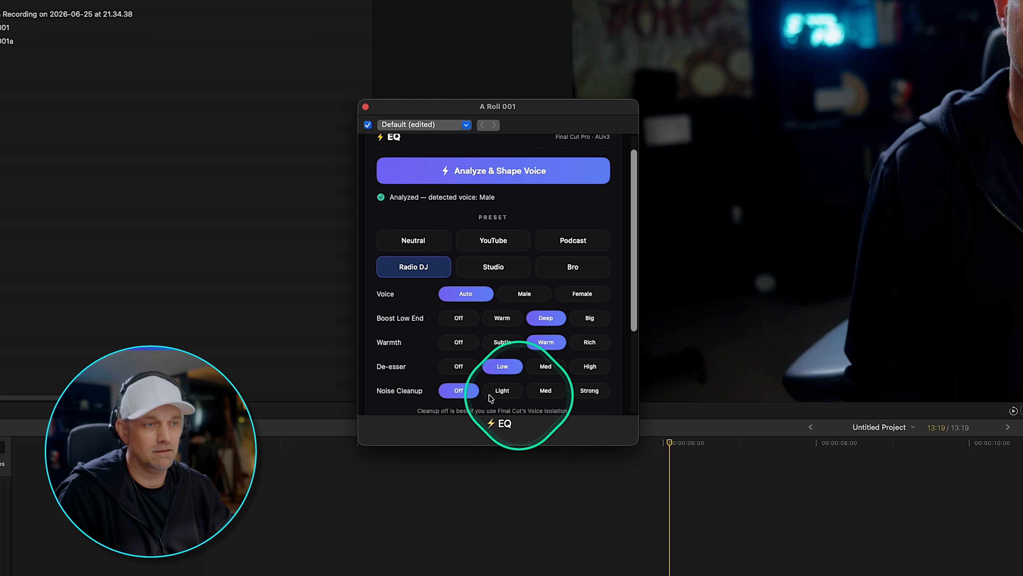
Expand the EQ's Advanced section and review Noise Cleanup, the advanced sliders and the Bypass option.
{"action": "scroll", "coordinate": [542, 385], "scroll_direction": "down", "scroll_amount": 2}
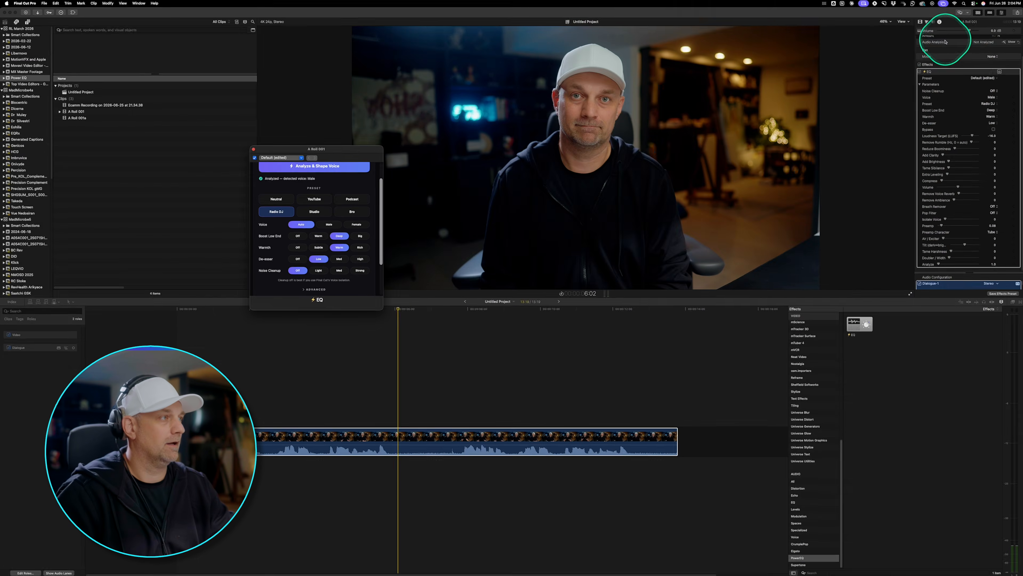
{"action": "scroll", "coordinate": [946, 42], "scroll_direction": "up", "scroll_amount": 3}
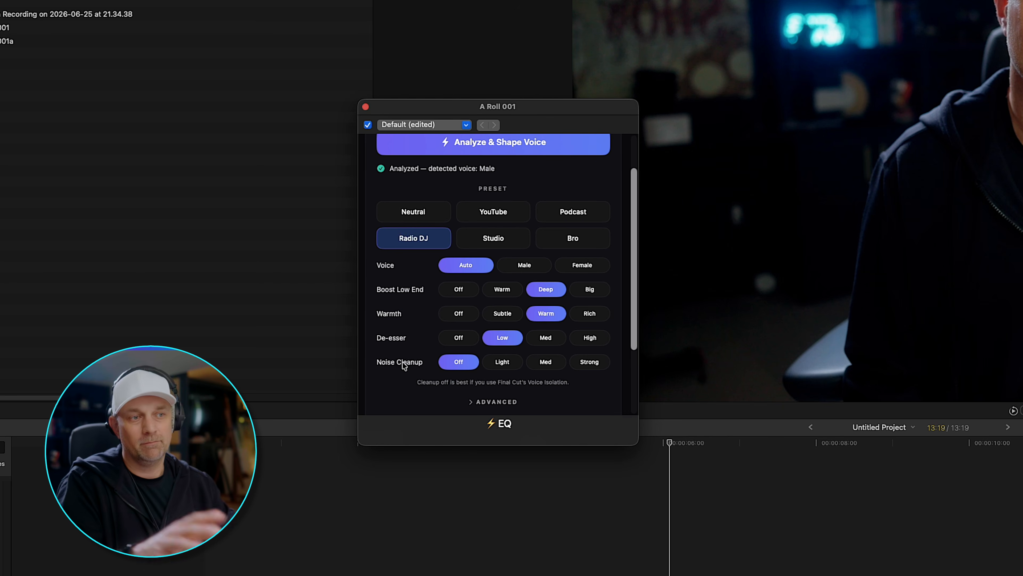
{"action": "scroll", "coordinate": [460, 360], "scroll_direction": "down", "scroll_amount": 3}
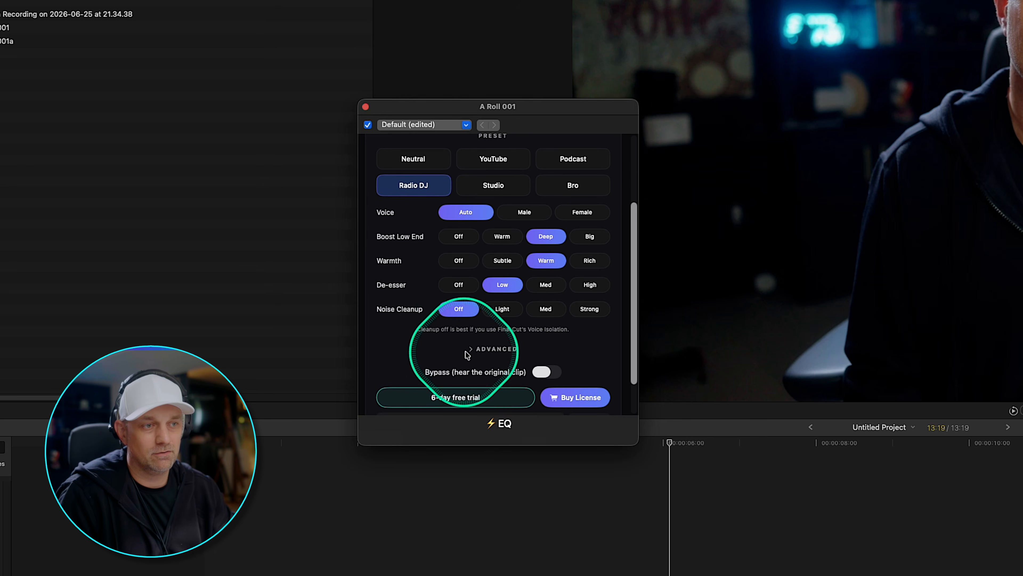
{"action": "left_click", "coordinate": [470, 349]}
{"action": "scroll", "coordinate": [403, 355], "scroll_direction": "down", "scroll_amount": 5}
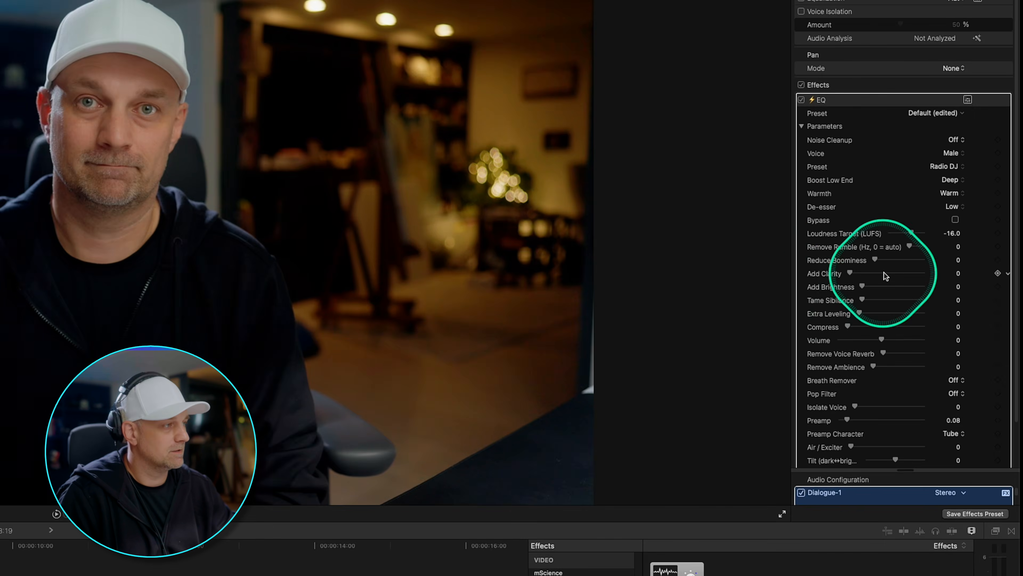
{"action": "scroll", "coordinate": [933, 200], "scroll_direction": "down", "scroll_amount": 3}
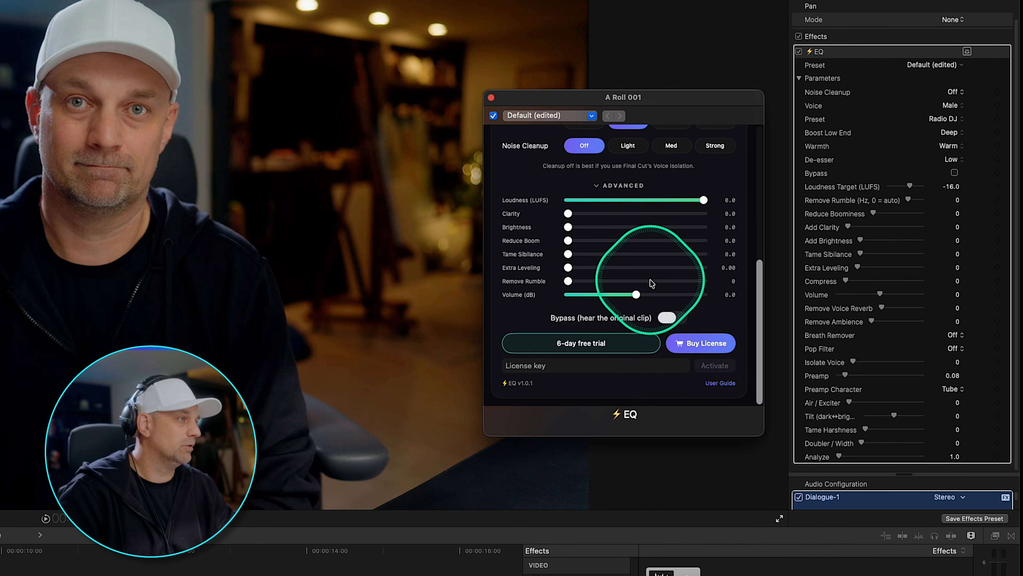
Look at the option for saving the current EQ settings as a user preset, then dismiss it.
{"action": "scroll", "coordinate": [651, 284], "scroll_direction": "up", "scroll_amount": 10}
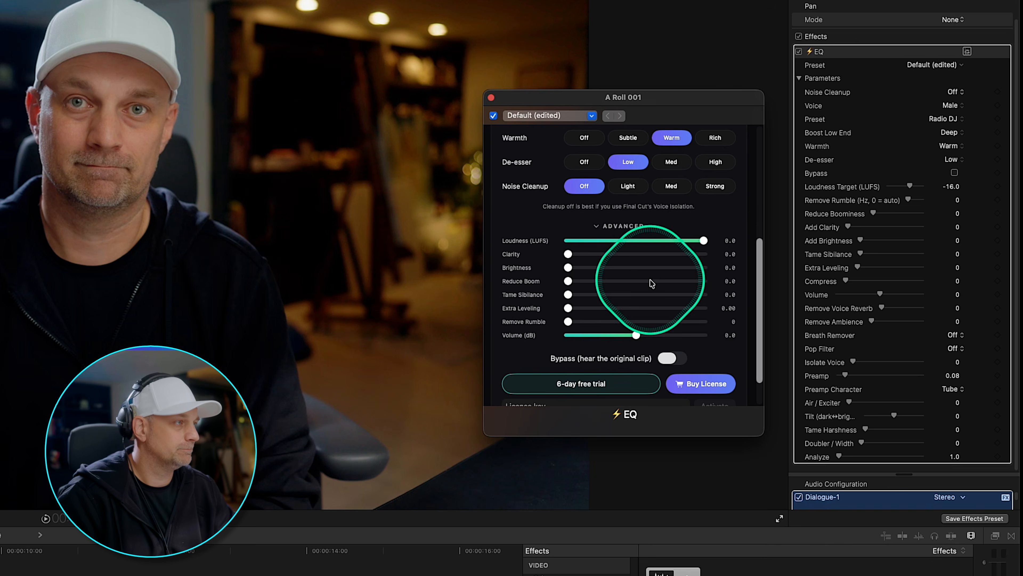
{"action": "left_click", "coordinate": [590, 116]}
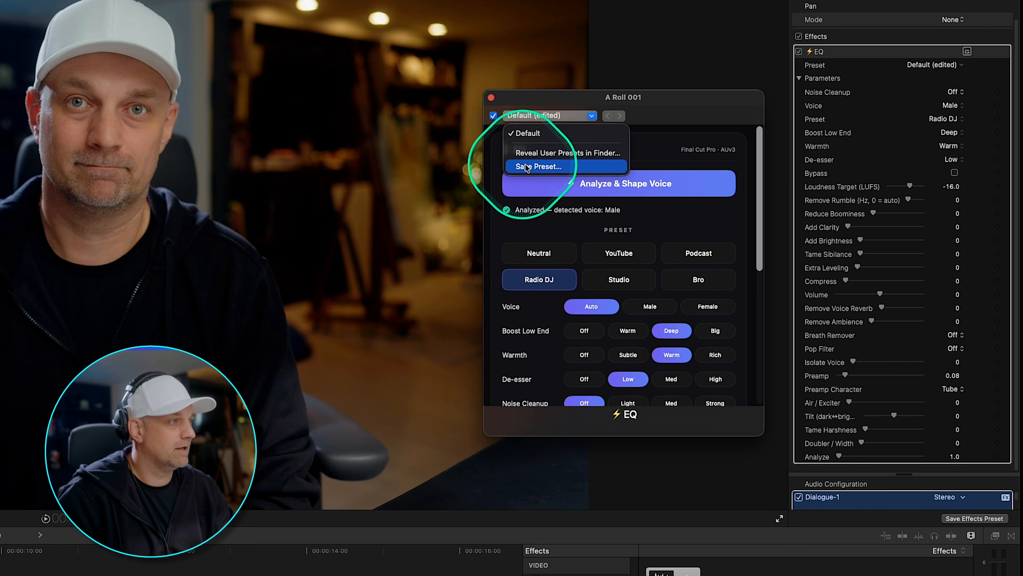
{"action": "left_click", "coordinate": [690, 216]}
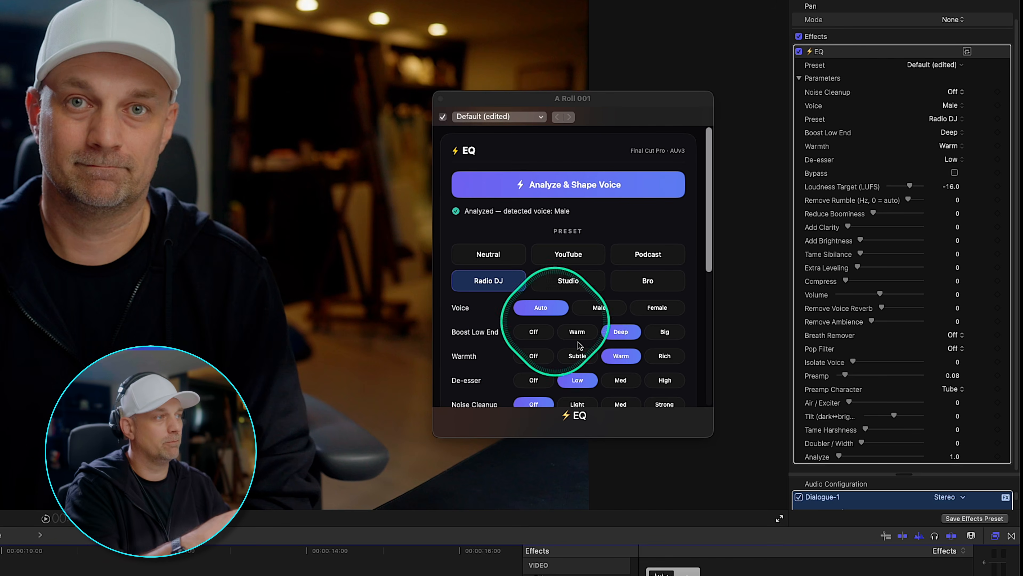
Enable Voice Isolation on the clip at 50% and switch the EQ effect off and back on to compare the sound.
{"action": "scroll", "coordinate": [818, 32], "scroll_direction": "up", "scroll_amount": 3}
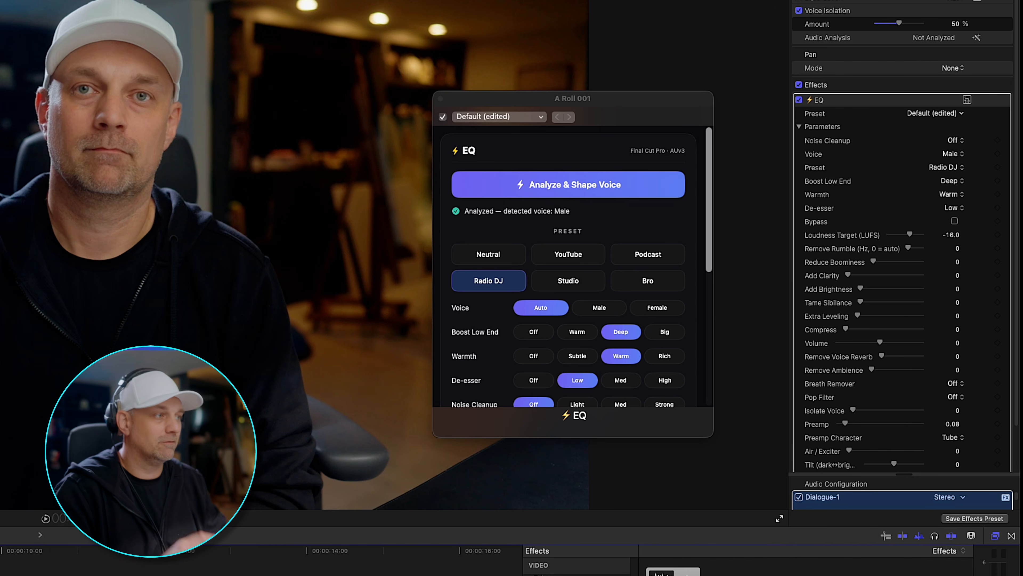
{"action": "left_click", "coordinate": [443, 117]}
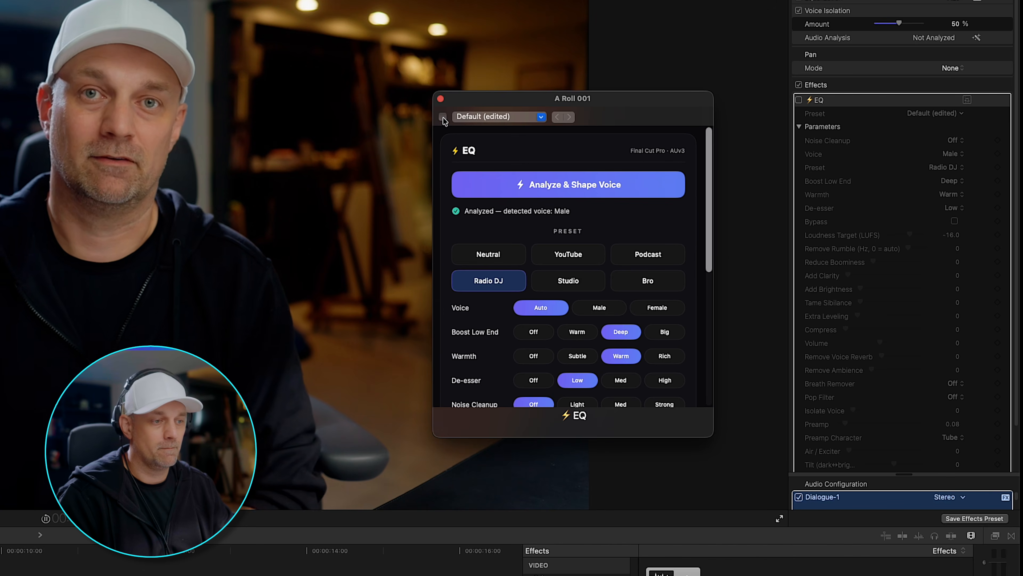
{"action": "left_click", "coordinate": [443, 117]}
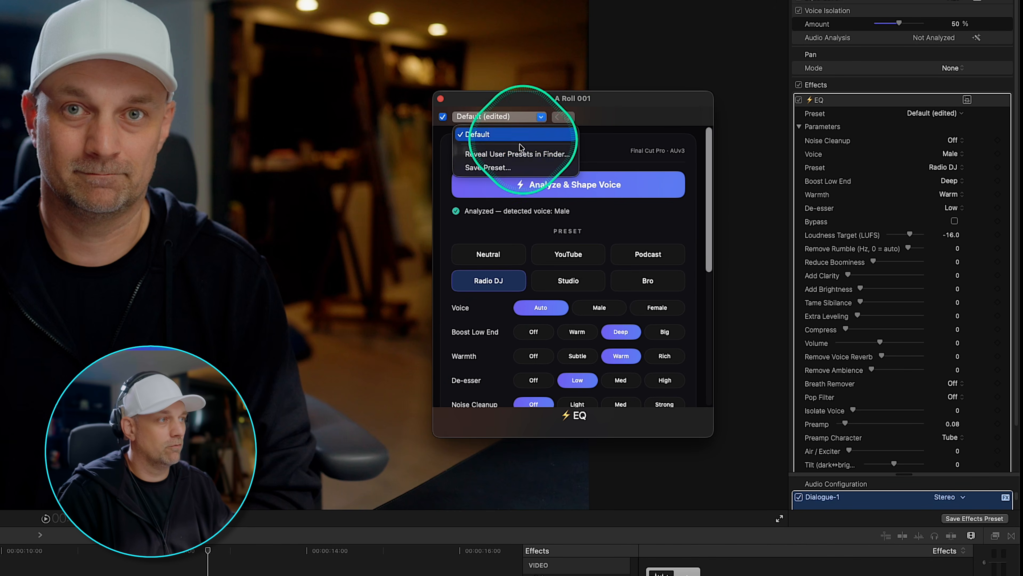
Look at the EQ effect's options in the inspector and return to the plug-in window.
{"action": "left_click", "coordinate": [1007, 100]}
{"action": "left_click", "coordinate": [1003, 106]}
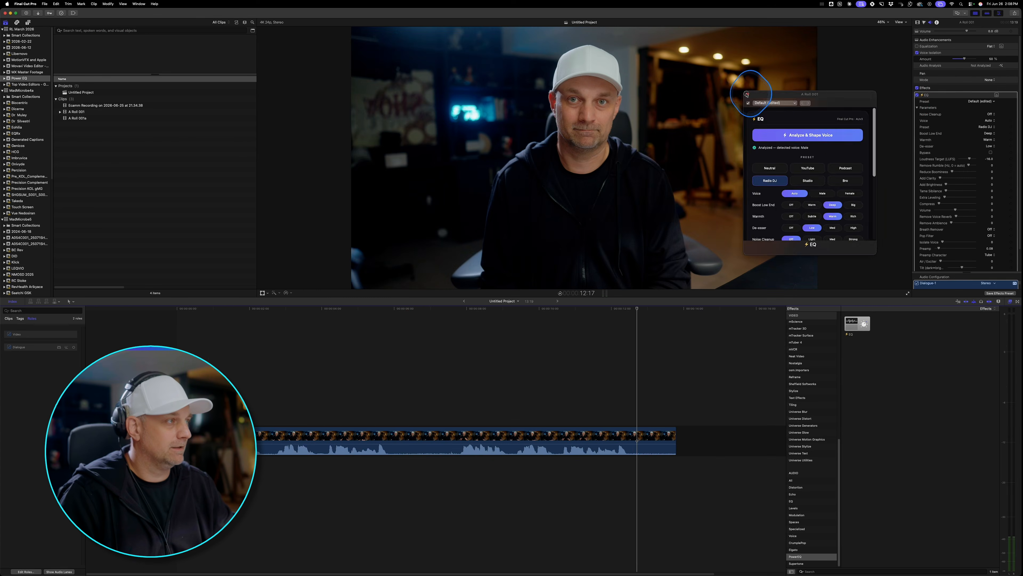
{"action": "left_click", "coordinate": [747, 95]}
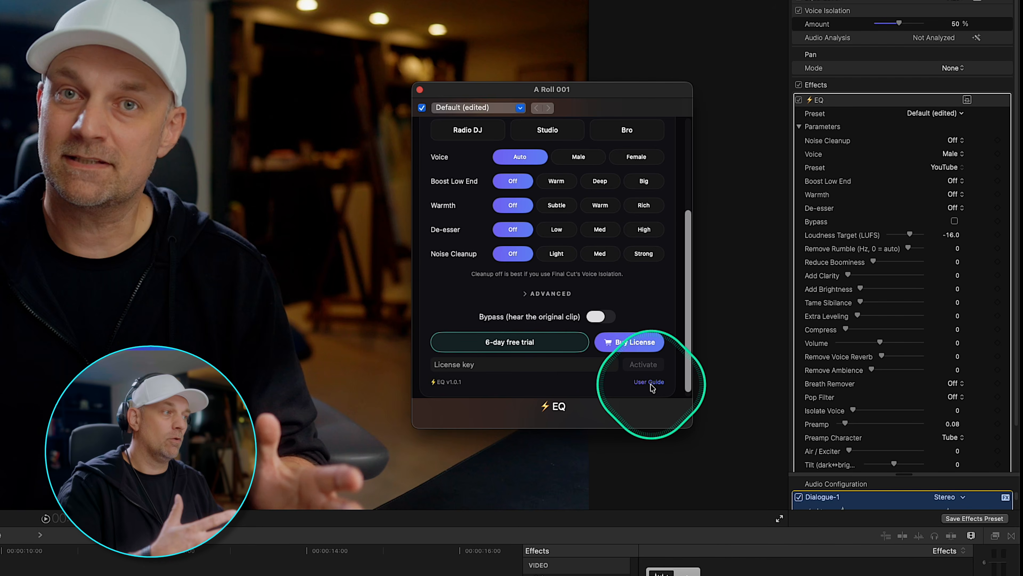
Open the PowerEQ Quick Start guide in Safari and examine its presets, controls, noise removal and tips sections.
{"action": "left_click", "coordinate": [652, 387]}
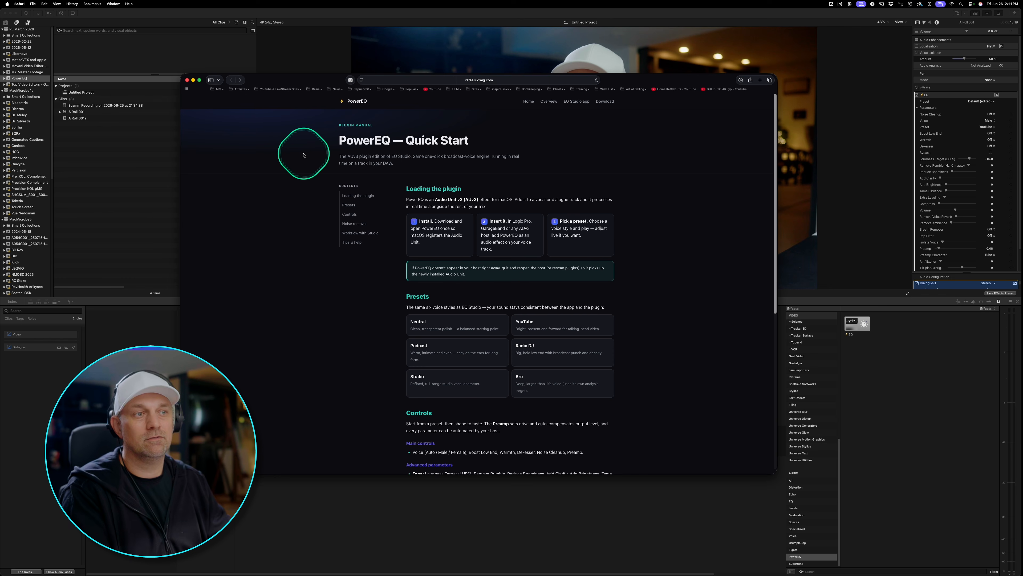
{"action": "scroll", "coordinate": [314, 173], "scroll_direction": "down", "scroll_amount": 5}
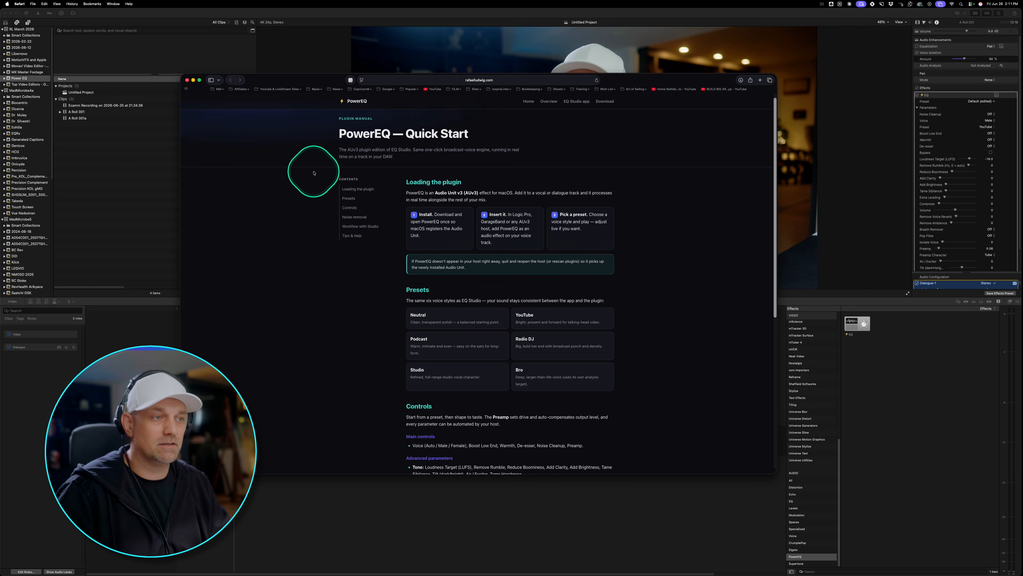
{"action": "scroll", "coordinate": [314, 173], "scroll_direction": "down", "scroll_amount": 12}
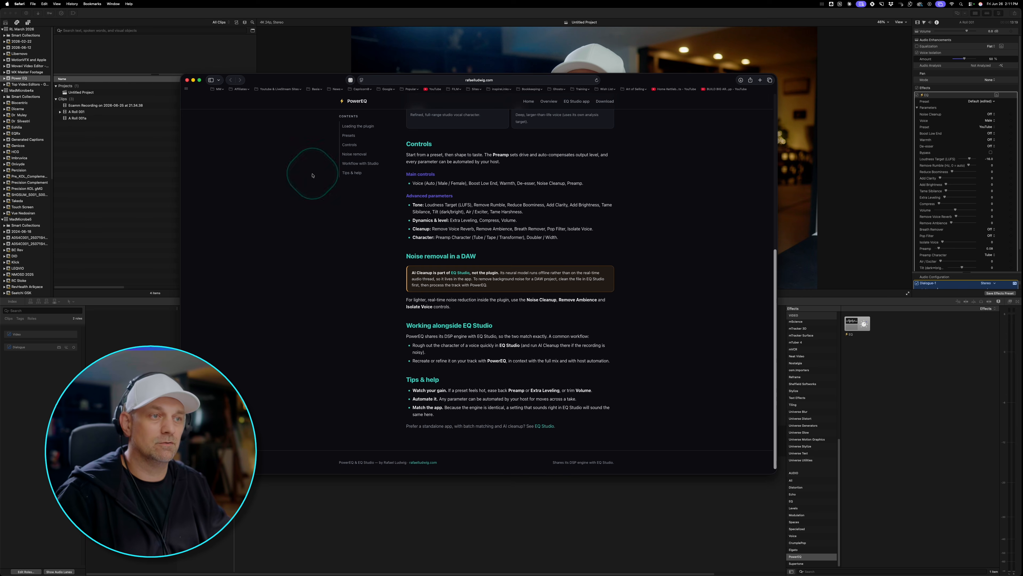
{"action": "scroll", "coordinate": [313, 175], "scroll_direction": "up", "scroll_amount": 15}
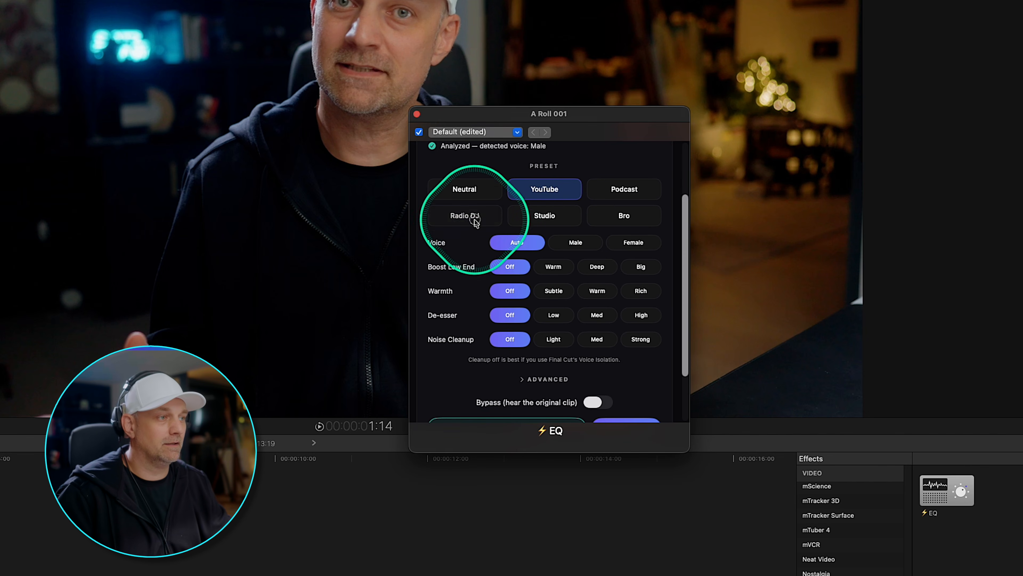
Switch the EQ to the Radio DJ preset with Boost Low End set to Deep and De-esser to Med.
{"action": "left_click", "coordinate": [474, 221]}
{"action": "left_click", "coordinate": [598, 267]}
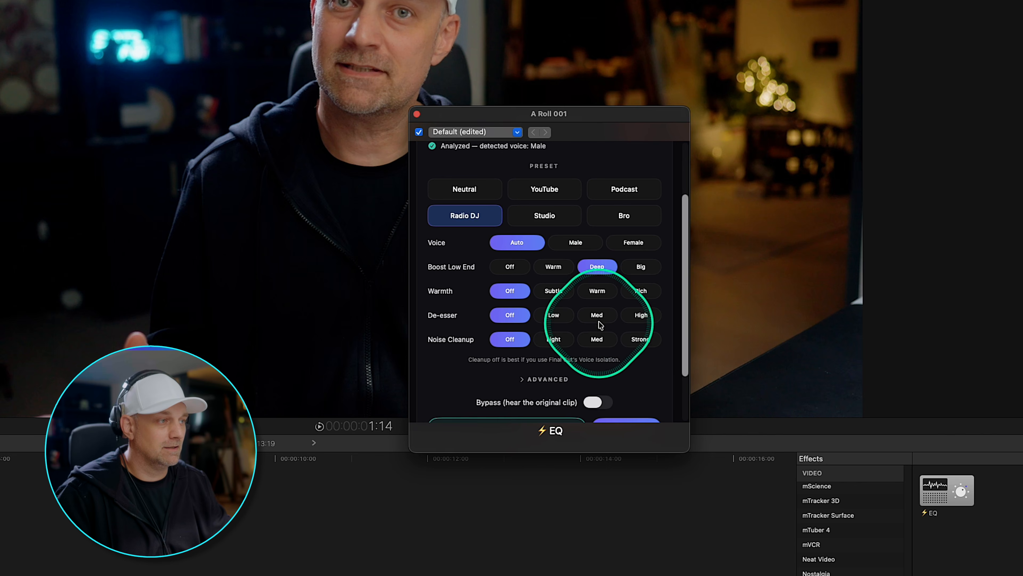
{"action": "scroll", "coordinate": [565, 343], "scroll_direction": "down", "scroll_amount": 2}
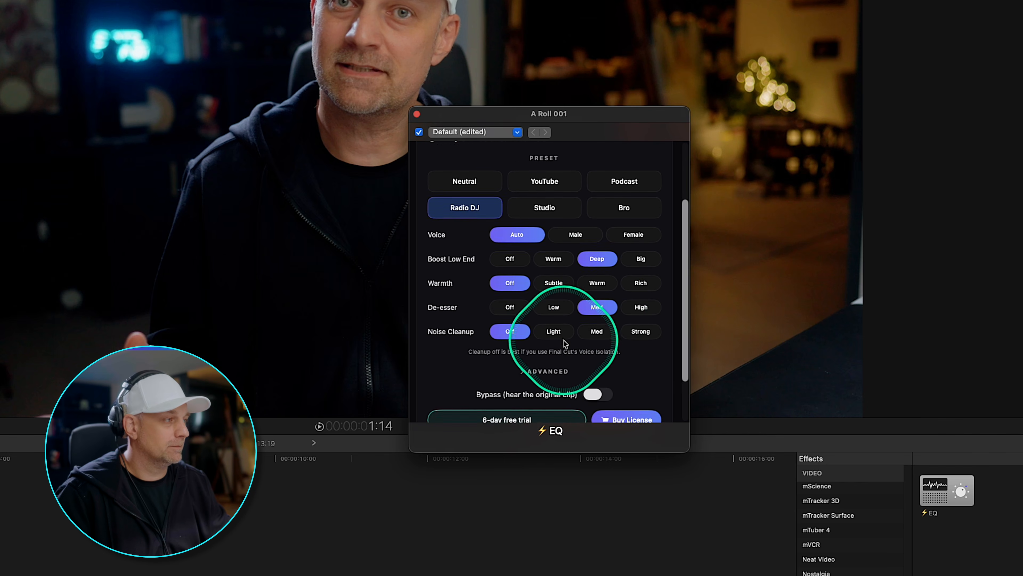